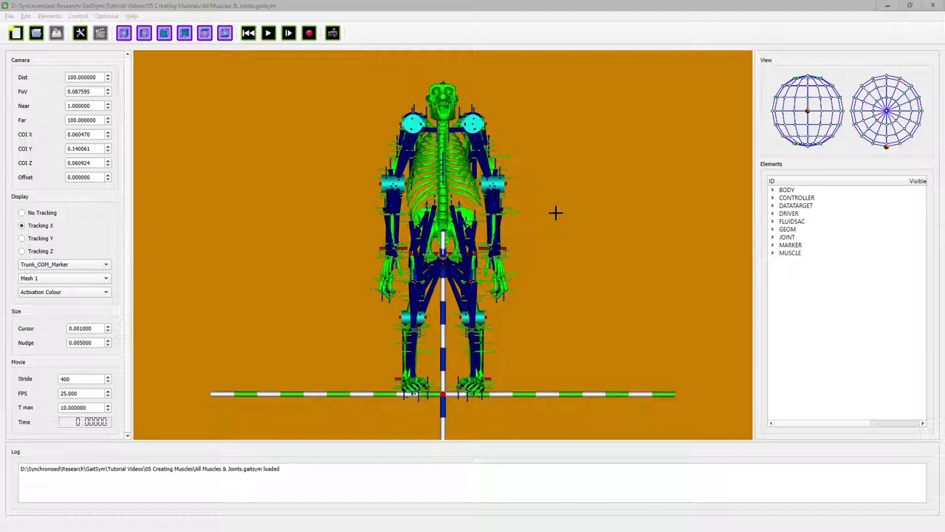
Step: Focus the GaitSym window and switch to construction mode for the chimpanzee model
{"action": "left_click", "coordinate": [774, 231]}
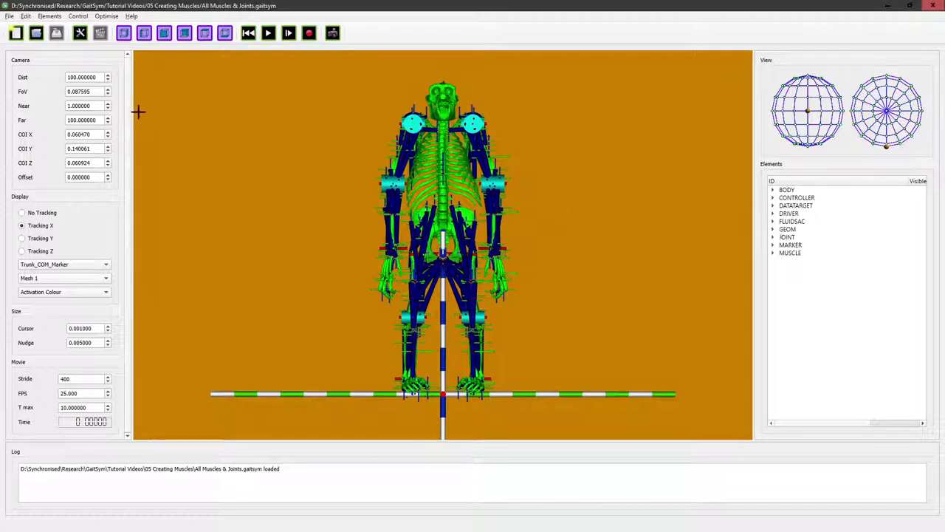
{"action": "left_click", "coordinate": [80, 37]}
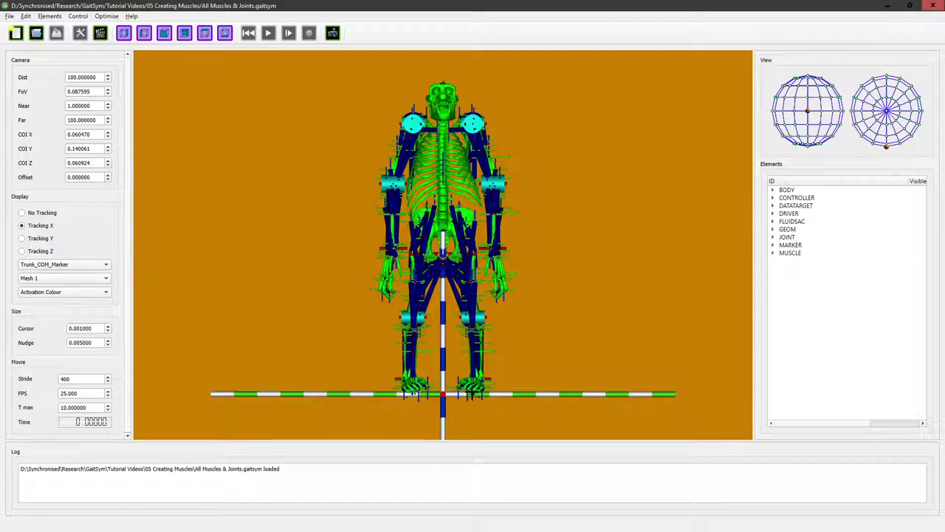
{"action": "right_click", "coordinate": [473, 394]}
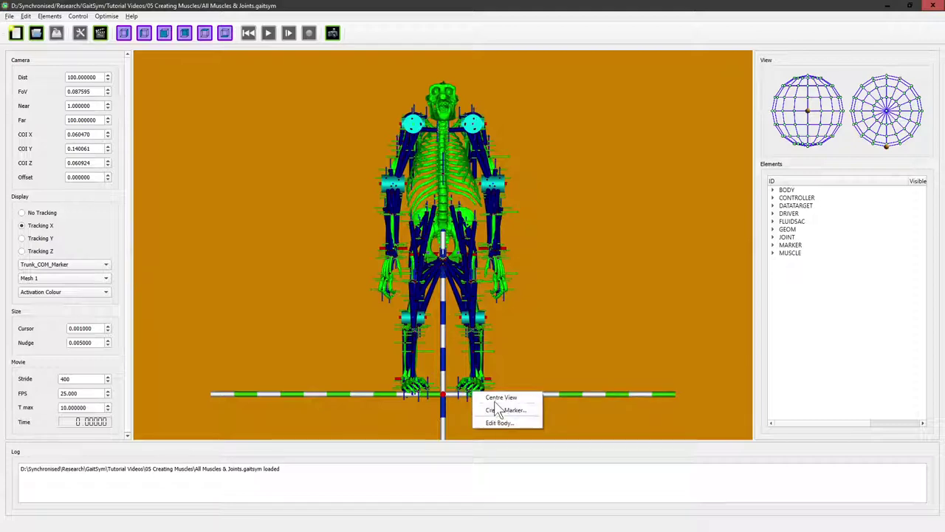
Step: Centre the view on the chimpanzee's feet, then zoom and orbit close to the foot bones
{"action": "left_click", "coordinate": [494, 397]}
{"action": "scroll", "coordinate": [452, 257], "scroll_direction": "up", "scroll_amount": 3}
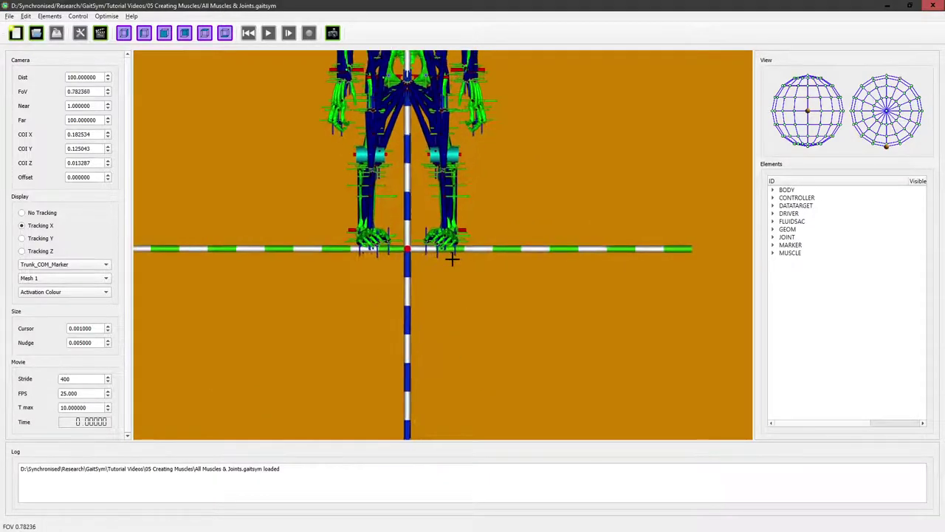
{"action": "scroll", "coordinate": [451, 257], "scroll_direction": "up", "scroll_amount": 3}
{"action": "left_click_drag", "start_coordinate": [442, 237], "coordinate": [406, 89]}
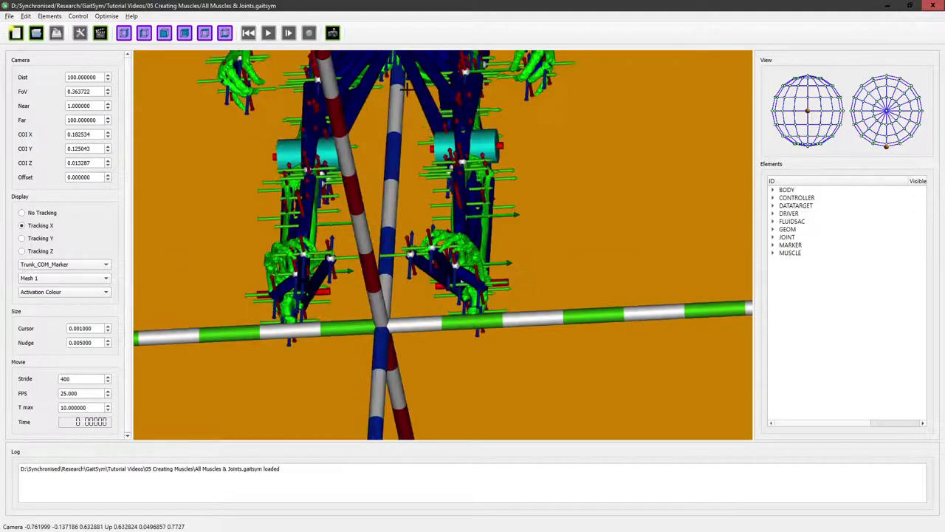
{"action": "left_click_drag", "start_coordinate": [410, 251], "coordinate": [428, 208]}
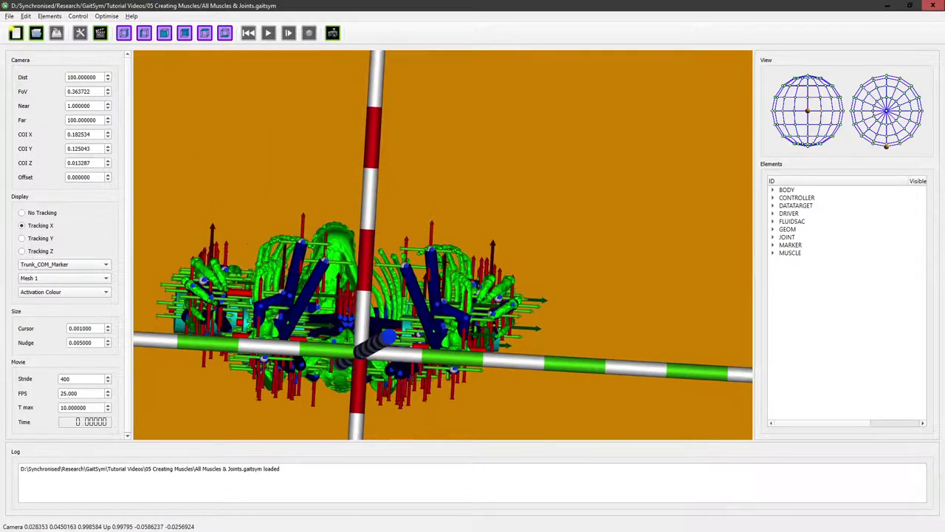
{"action": "scroll", "coordinate": [443, 257], "scroll_direction": "up", "scroll_amount": 5}
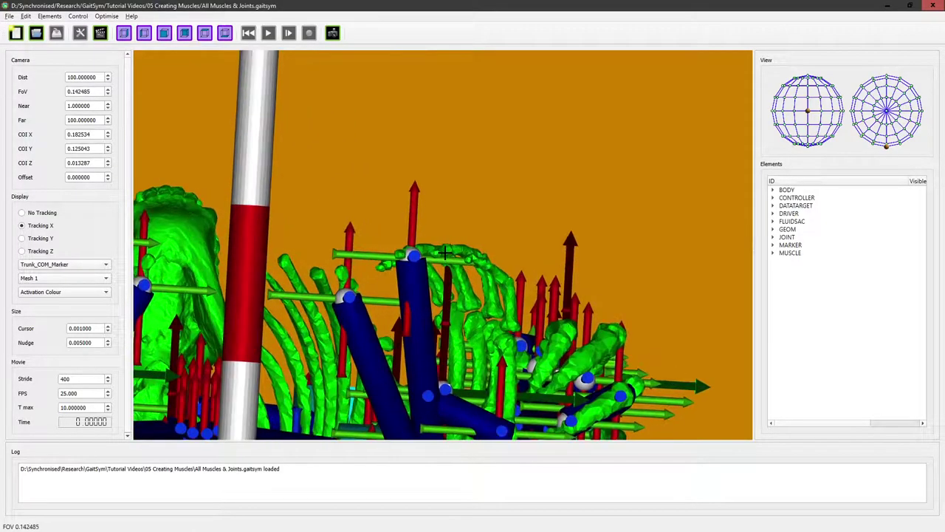
{"action": "scroll", "coordinate": [446, 253], "scroll_direction": "up", "scroll_amount": 1}
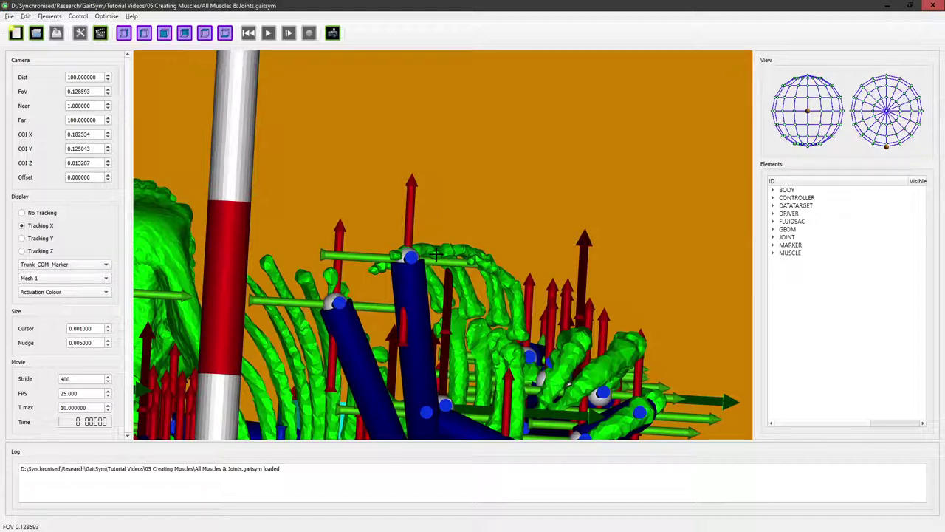
Step: Create marker LeftFootContact on the LeftFoot body at the picked foot point
{"action": "right_click", "coordinate": [437, 256]}
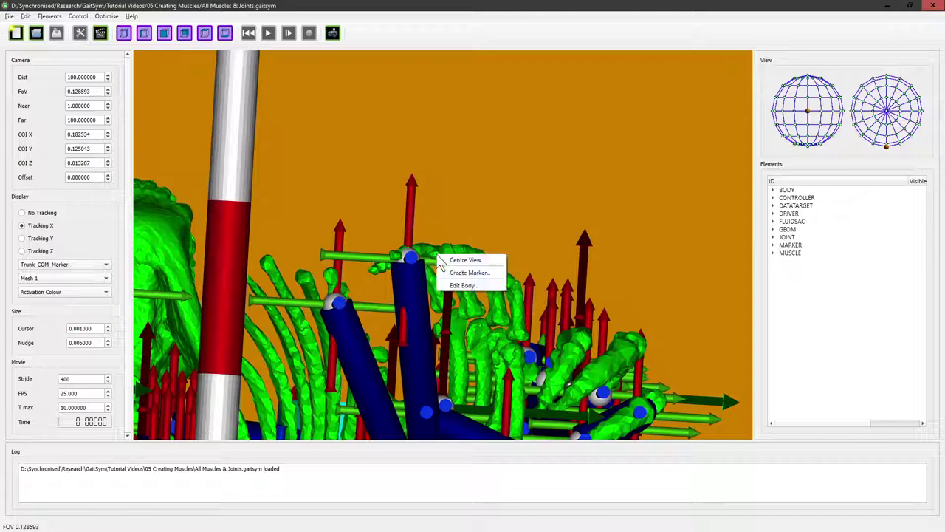
{"action": "left_click", "coordinate": [450, 272]}
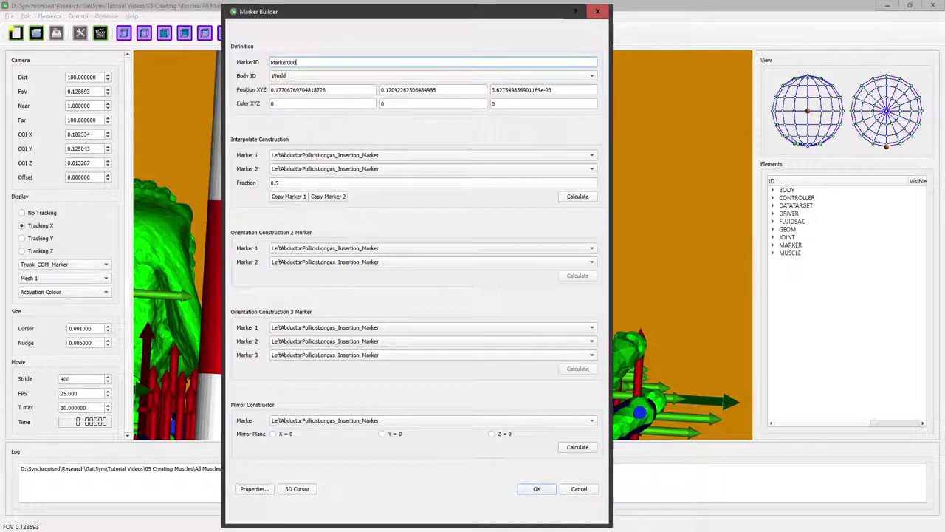
{"action": "key", "text": "ctrl+a"}
{"action": "type", "text": "LeftFootContact"}
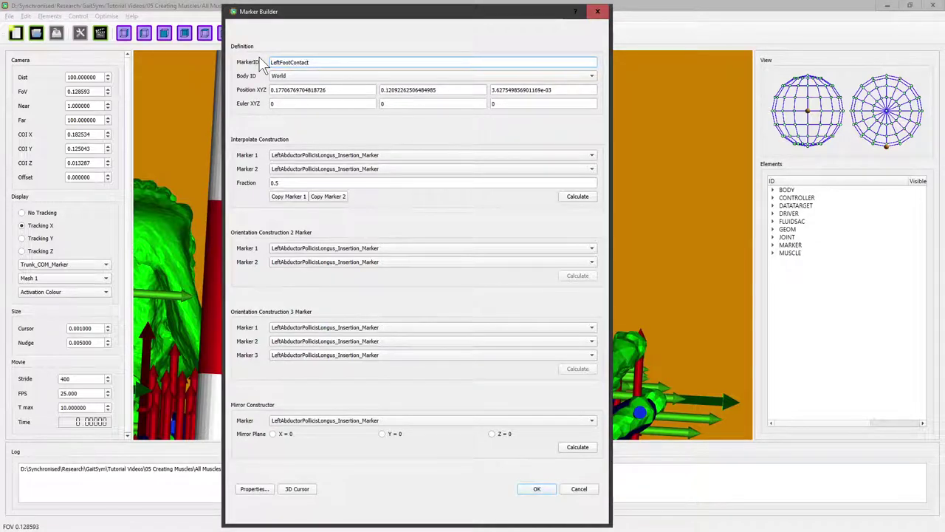
{"action": "left_click", "coordinate": [330, 76]}
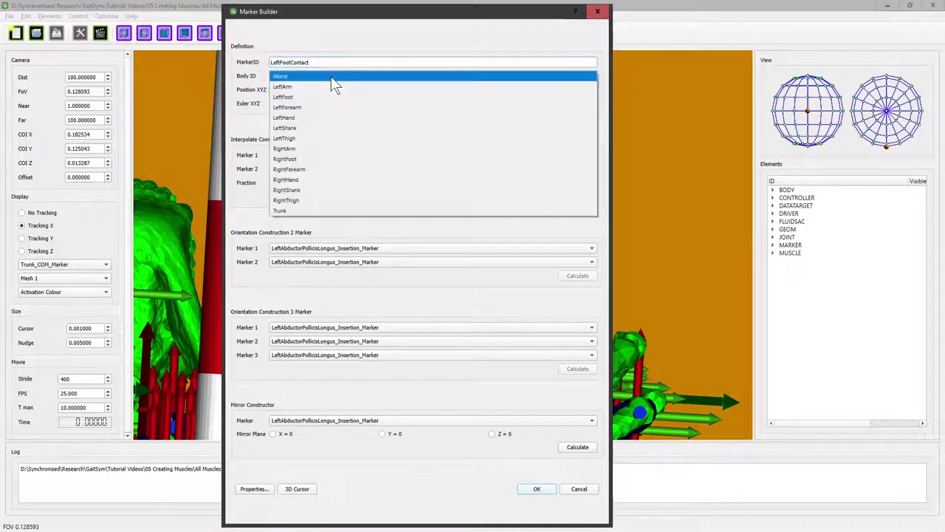
{"action": "left_click", "coordinate": [295, 97]}
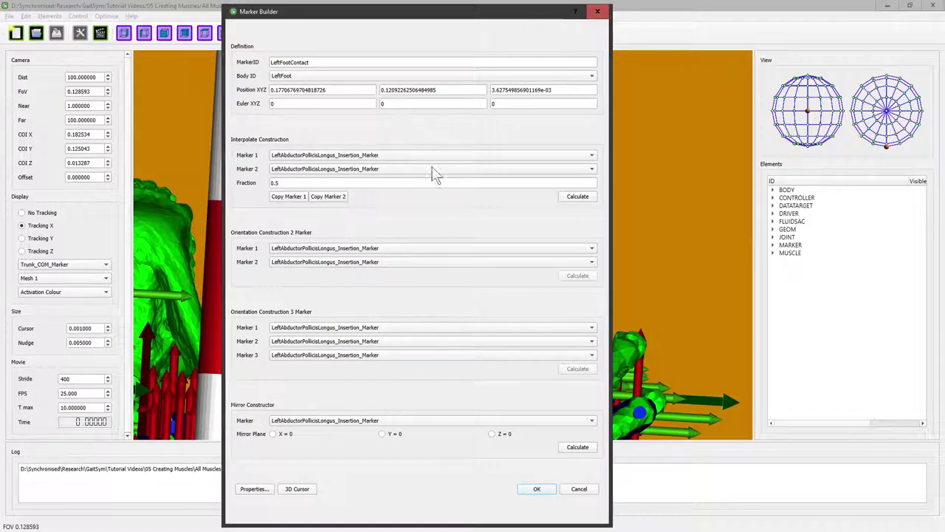
{"action": "left_click", "coordinate": [535, 492]}
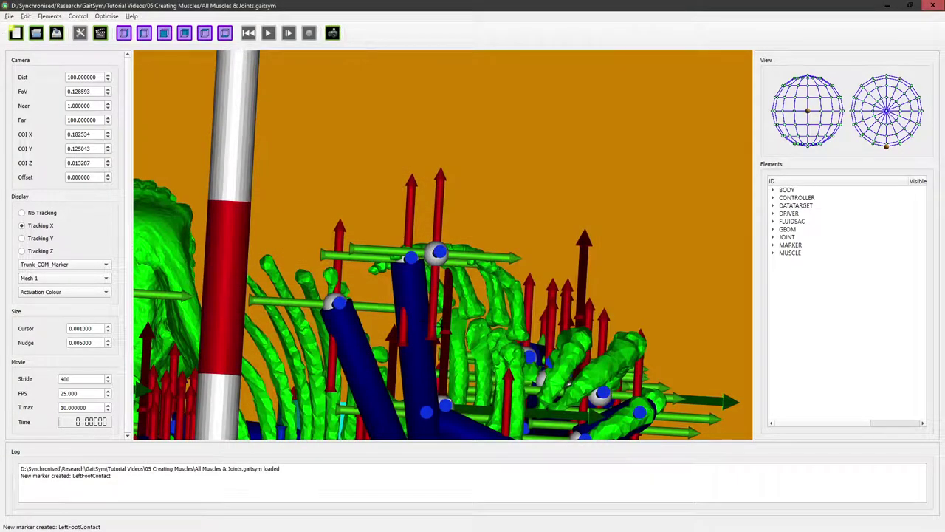
Step: Zoom out and rotate the view to show the spine and ribcage up close
{"action": "scroll", "coordinate": [439, 325], "scroll_direction": "down", "scroll_amount": 3}
{"action": "left_click_drag", "start_coordinate": [449, 297], "coordinate": [438, 258]}
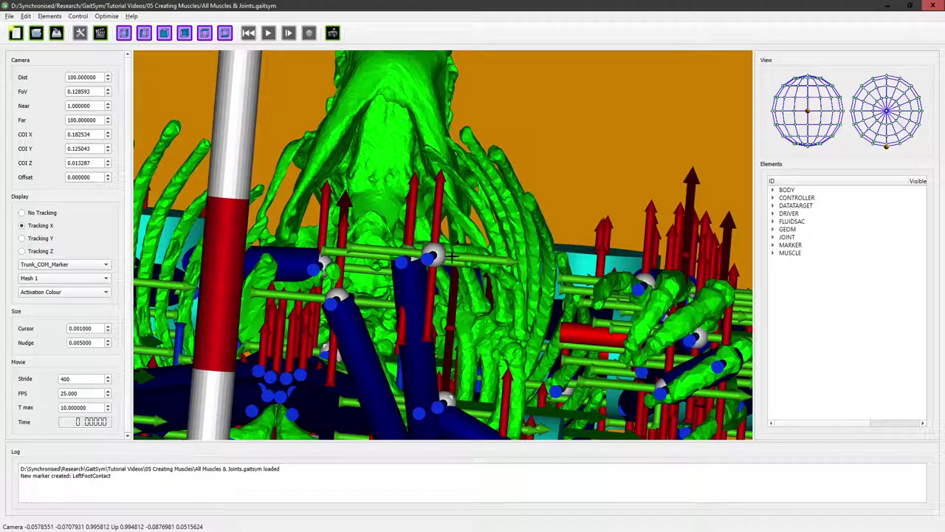
{"action": "right_click", "coordinate": [787, 229]}
Step: Create sphere geom LeftFootGeom on marker LeftFootContact with radius 0.001
{"action": "left_click", "coordinate": [805, 241]}
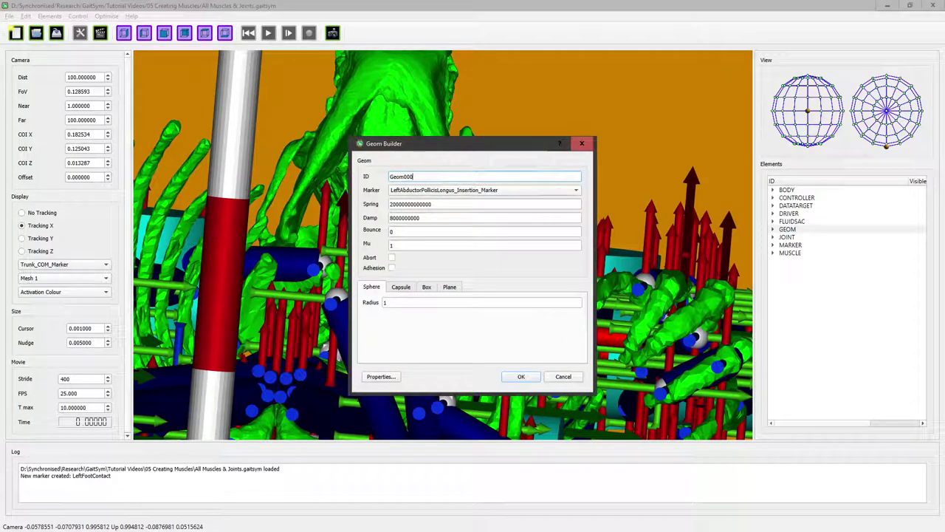
{"action": "key", "text": "ctrl+a"}
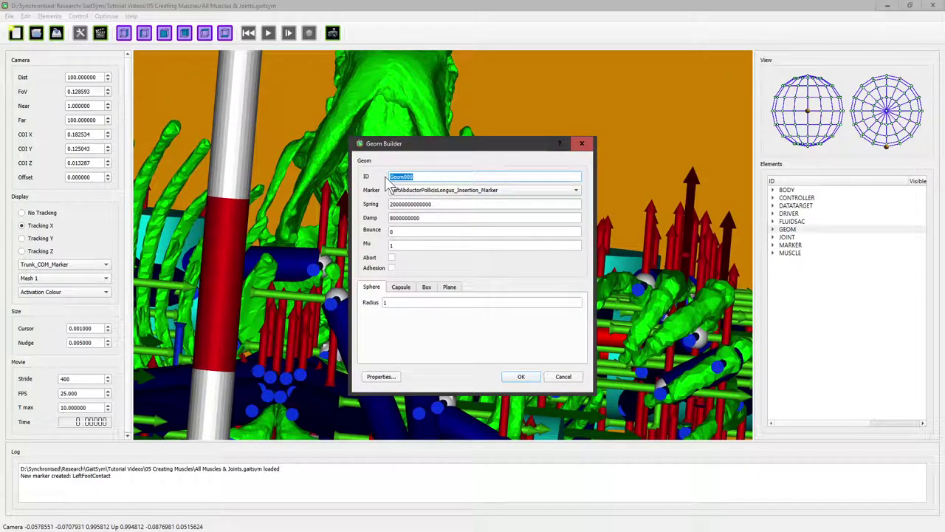
{"action": "type", "text": "LeftFootGeom"}
{"action": "left_click", "coordinate": [483, 191]}
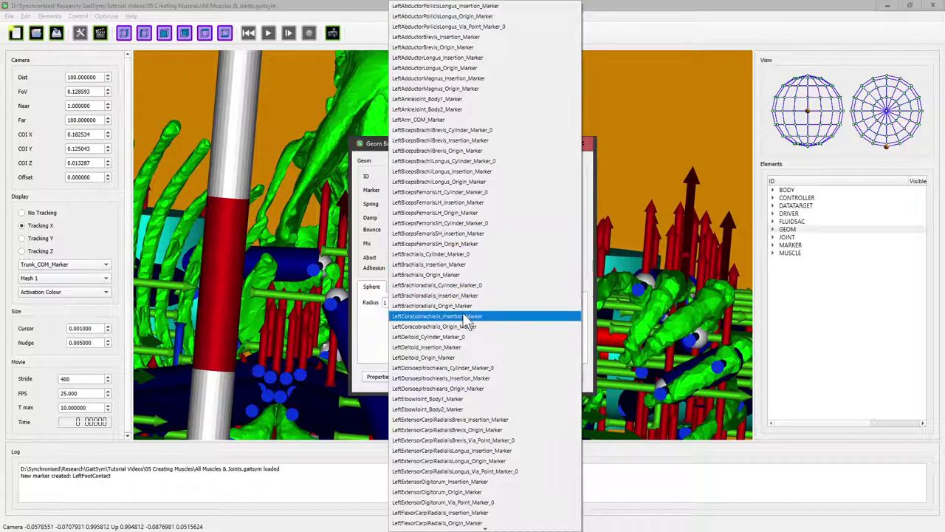
{"action": "scroll", "coordinate": [466, 323], "scroll_direction": "down", "scroll_amount": 1}
{"action": "scroll", "coordinate": [467, 323], "scroll_direction": "down", "scroll_amount": 9}
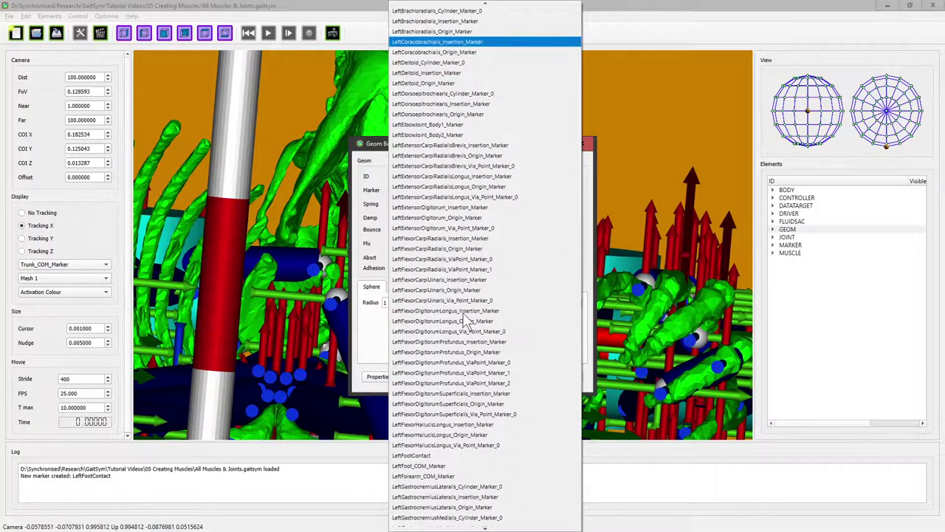
{"action": "left_click", "coordinate": [427, 424]}
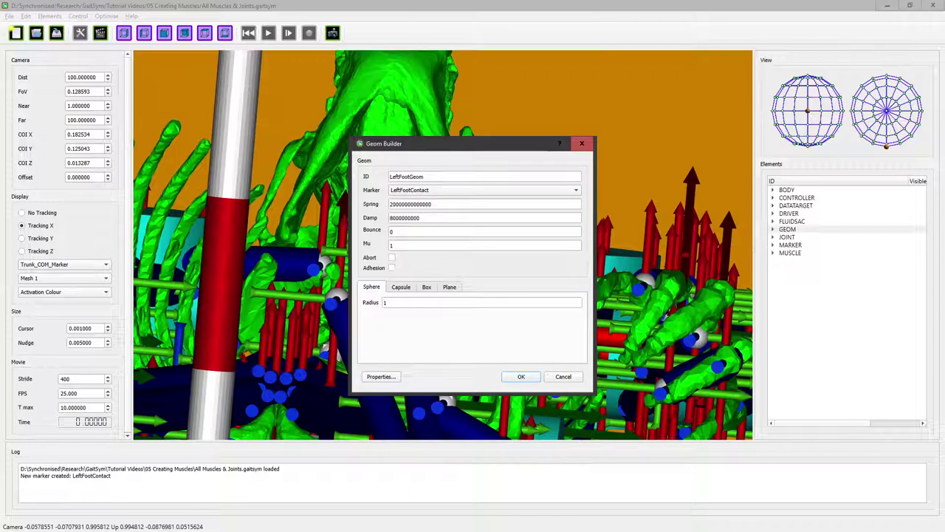
{"action": "double_click", "coordinate": [384, 302]}
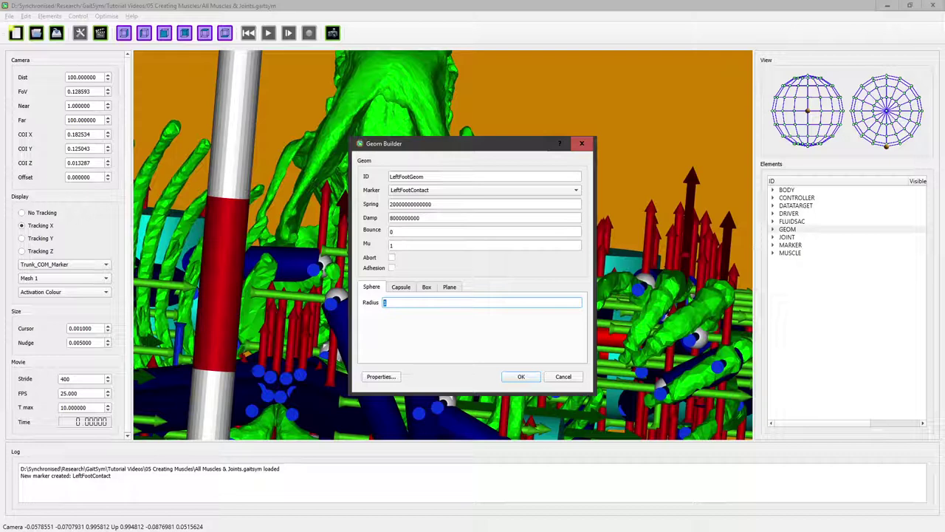
{"action": "type", "text": "0."}
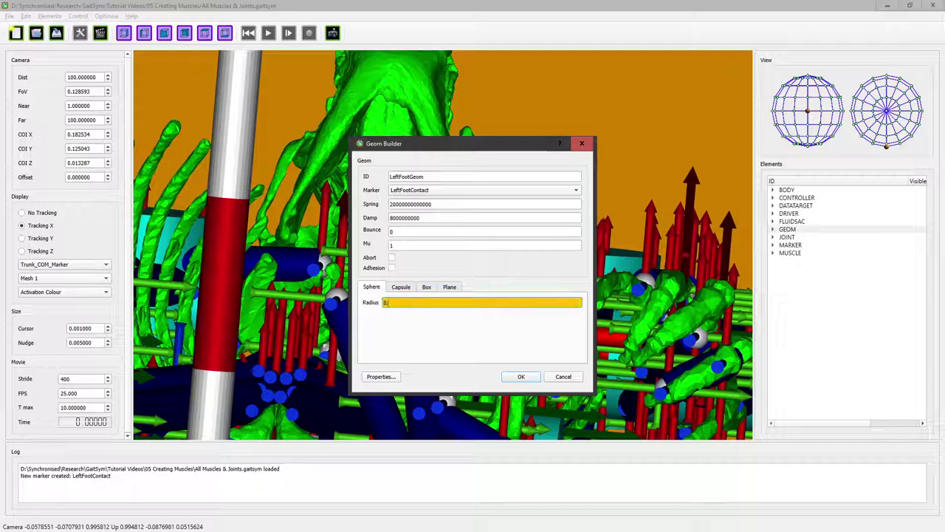
{"action": "type", "text": "001"}
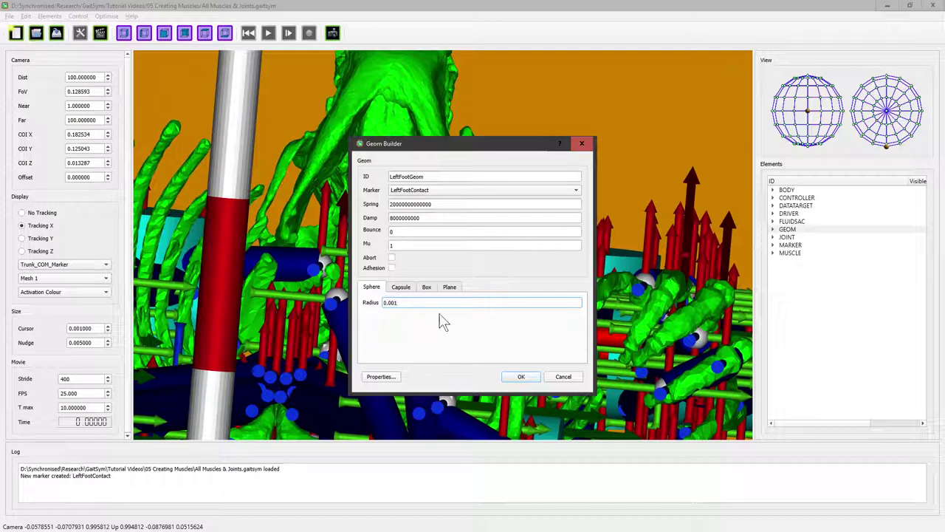
{"action": "left_click", "coordinate": [522, 377]}
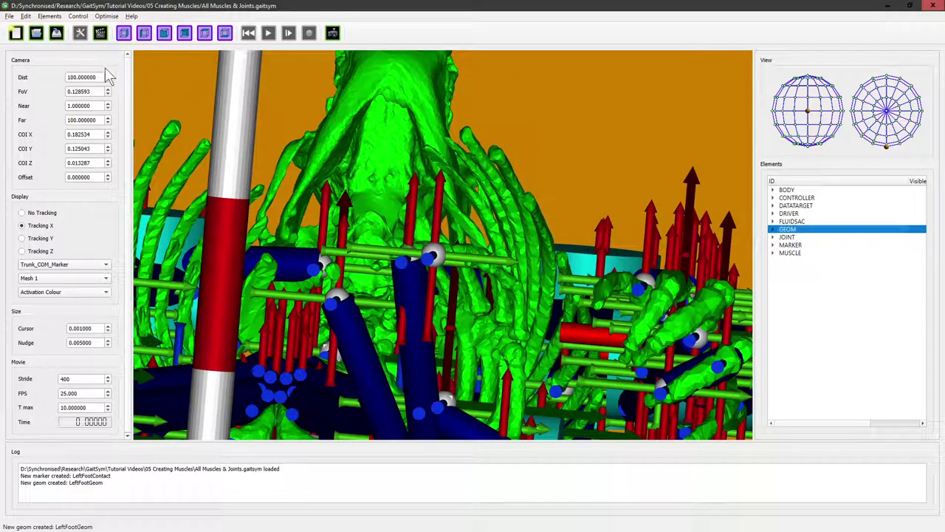
Step: Leave construction mode and make no markers visible in the 3-D view
{"action": "left_click", "coordinate": [99, 35]}
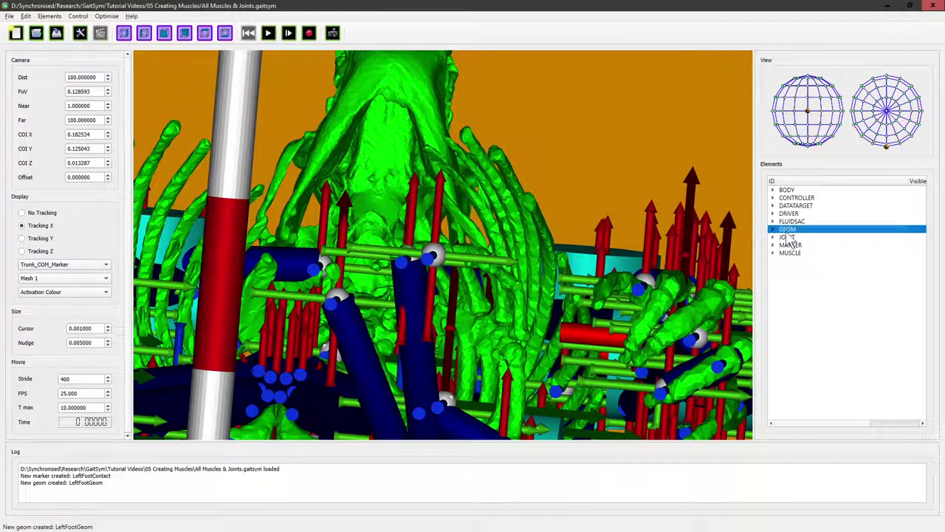
{"action": "right_click", "coordinate": [791, 247]}
{"action": "left_click", "coordinate": [812, 263]}
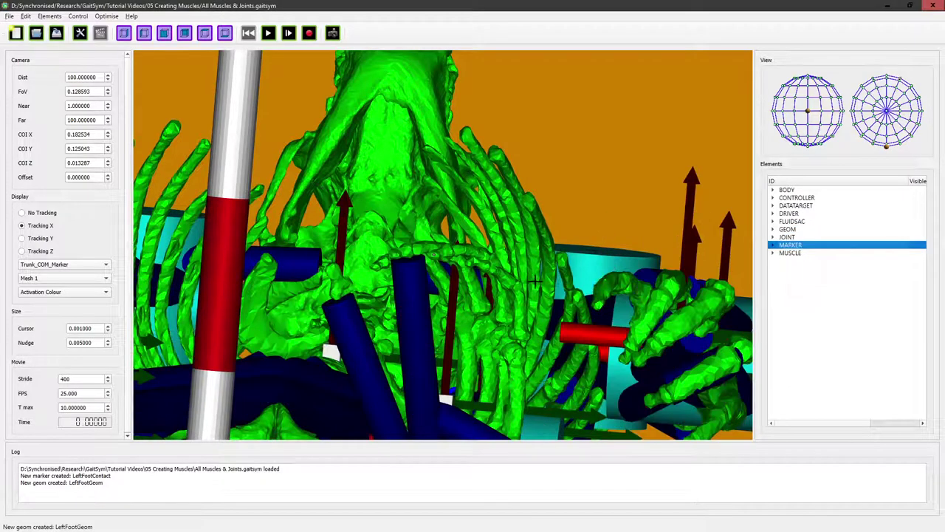
Step: Zoom and orbit the view toward the world origin axes beside the hand
{"action": "scroll", "coordinate": [424, 260], "scroll_direction": "up", "scroll_amount": 10}
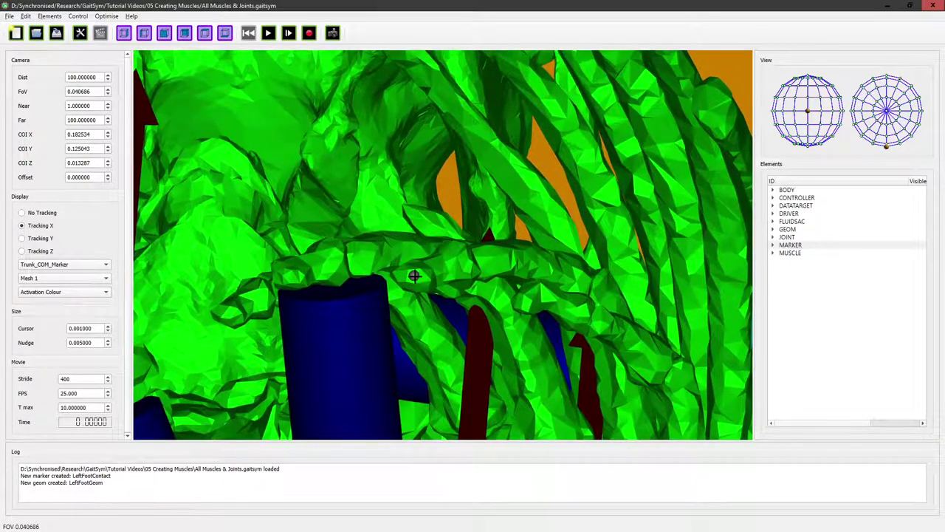
{"action": "scroll", "coordinate": [414, 273], "scroll_direction": "down", "scroll_amount": 3}
{"action": "scroll", "coordinate": [415, 274], "scroll_direction": "down", "scroll_amount": 11}
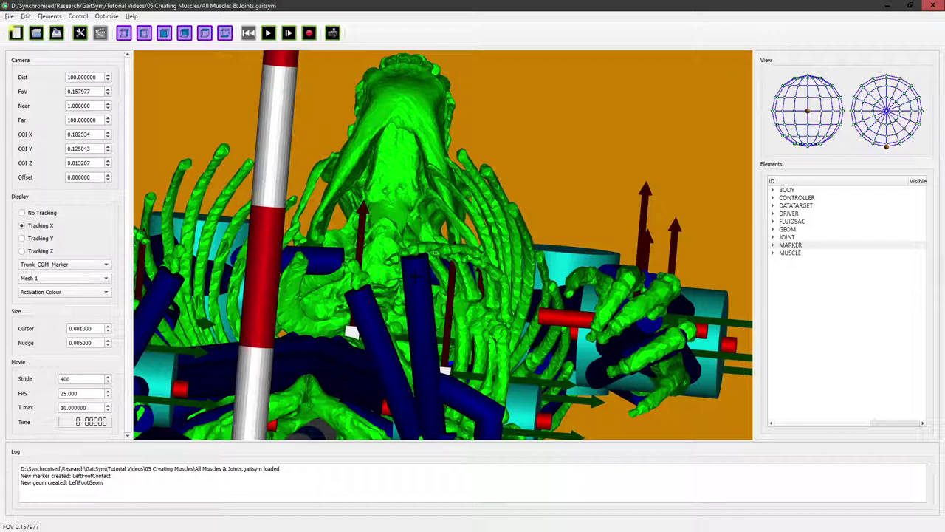
{"action": "left_click_drag", "start_coordinate": [435, 212], "coordinate": [458, 304]}
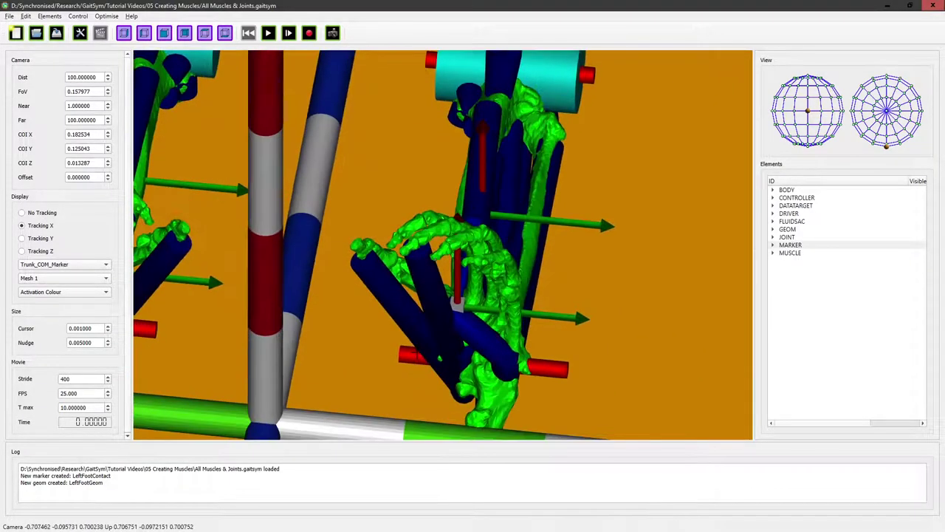
{"action": "left_click_drag", "start_coordinate": [403, 226], "coordinate": [327, 302]}
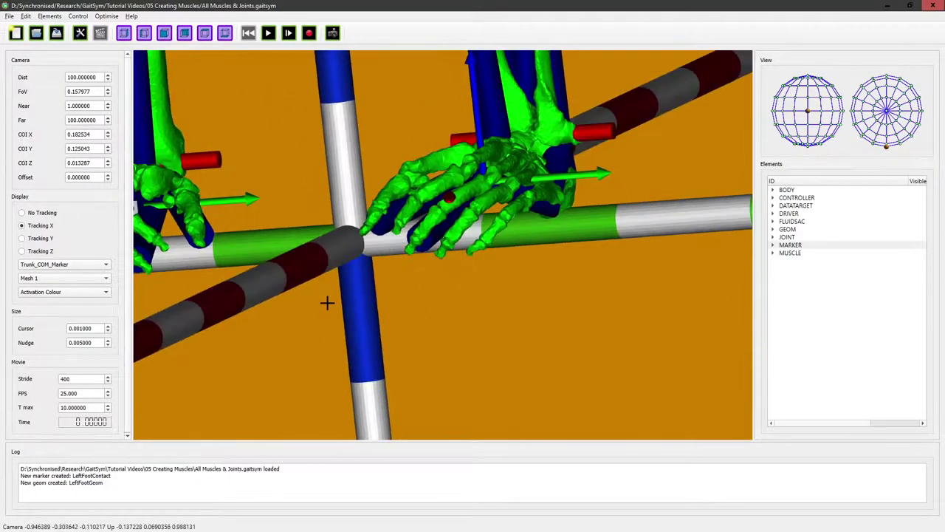
{"action": "left_click_drag", "start_coordinate": [456, 175], "coordinate": [501, 194]}
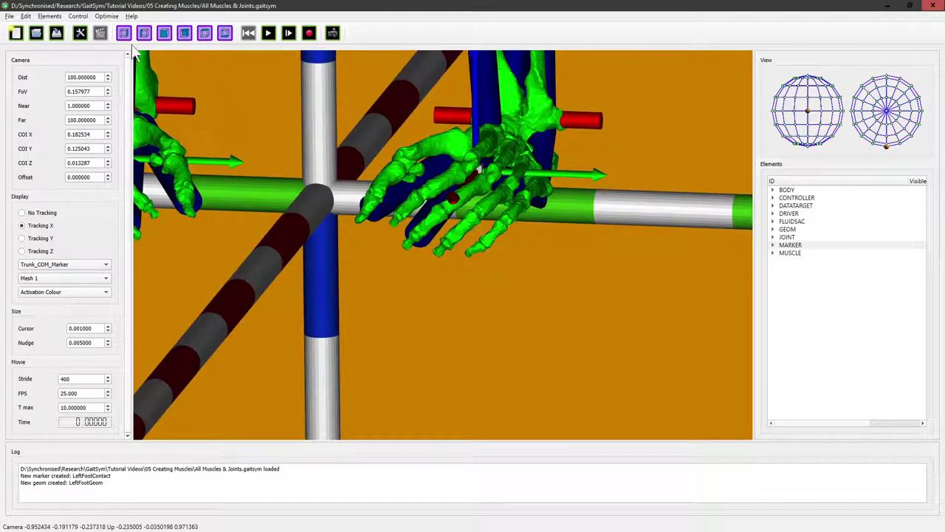
{"action": "right_click", "coordinate": [797, 246]}
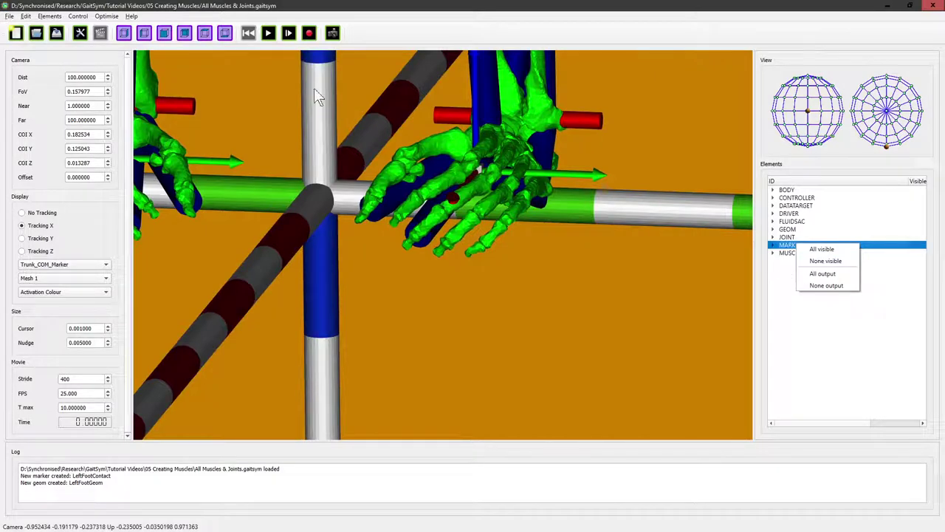
Step: Create marker FloorMarker attached to World at position 0, 0, 0
{"action": "left_click", "coordinate": [79, 32]}
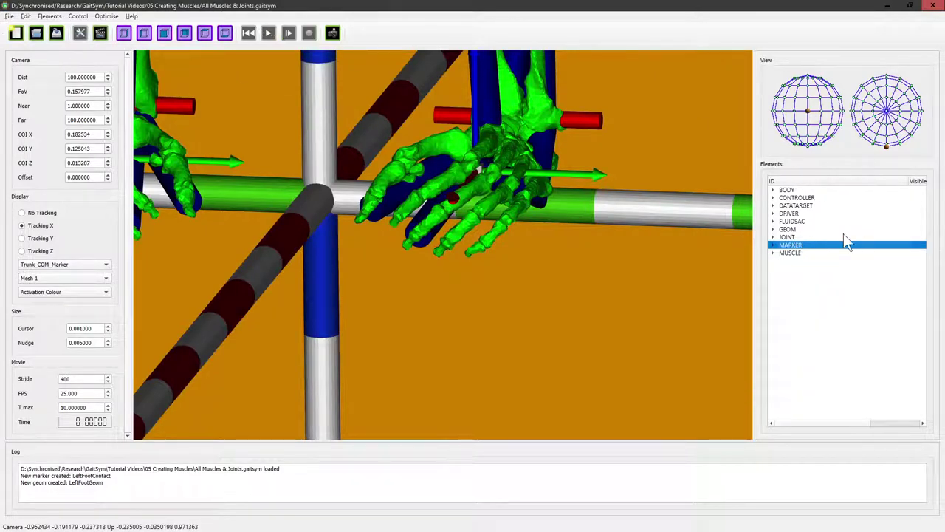
{"action": "right_click", "coordinate": [798, 249]}
{"action": "left_click", "coordinate": [805, 254]}
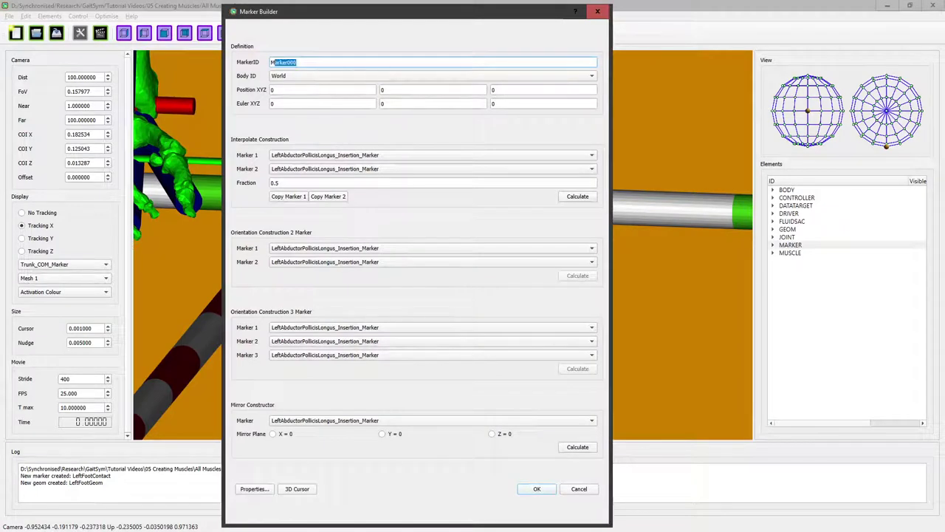
{"action": "type", "text": "Floor"}
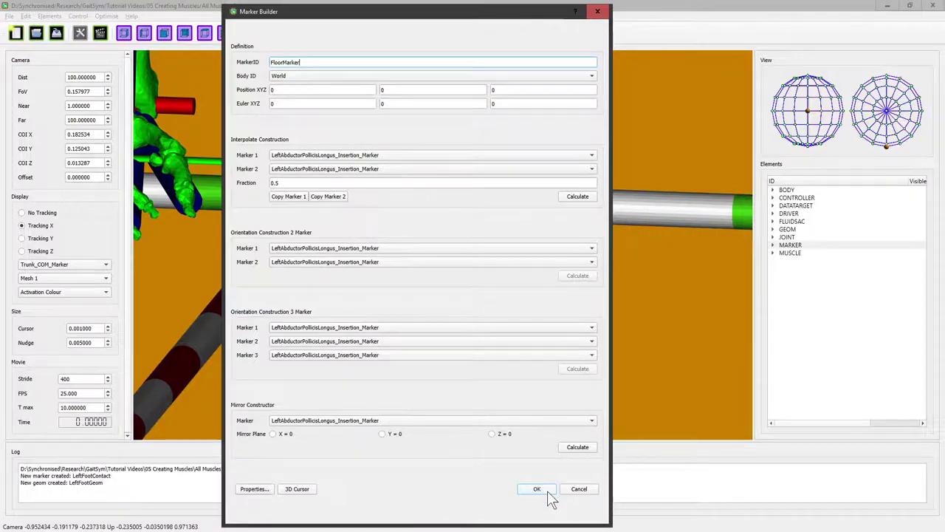
{"action": "left_click", "coordinate": [548, 490]}
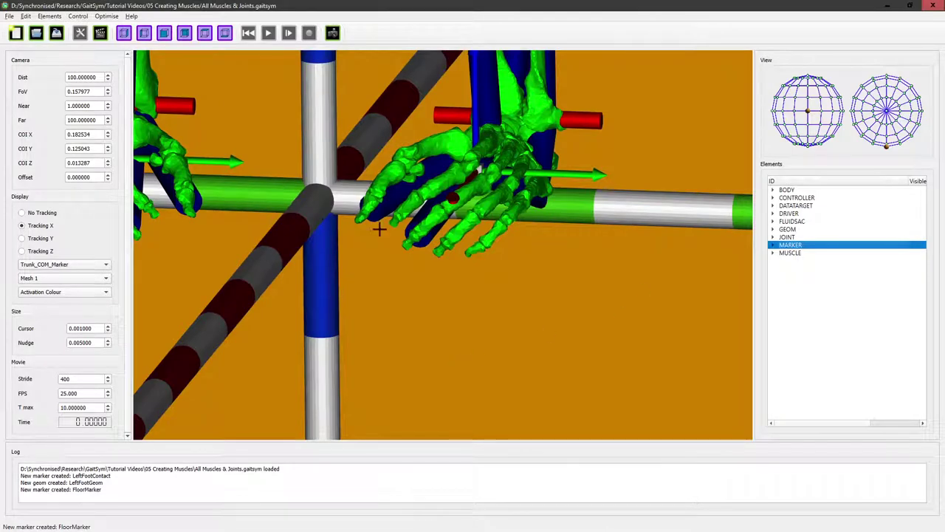
Step: Create a plane contact geom with ID FloorGeom on FloorMarker
{"action": "right_click", "coordinate": [792, 230]}
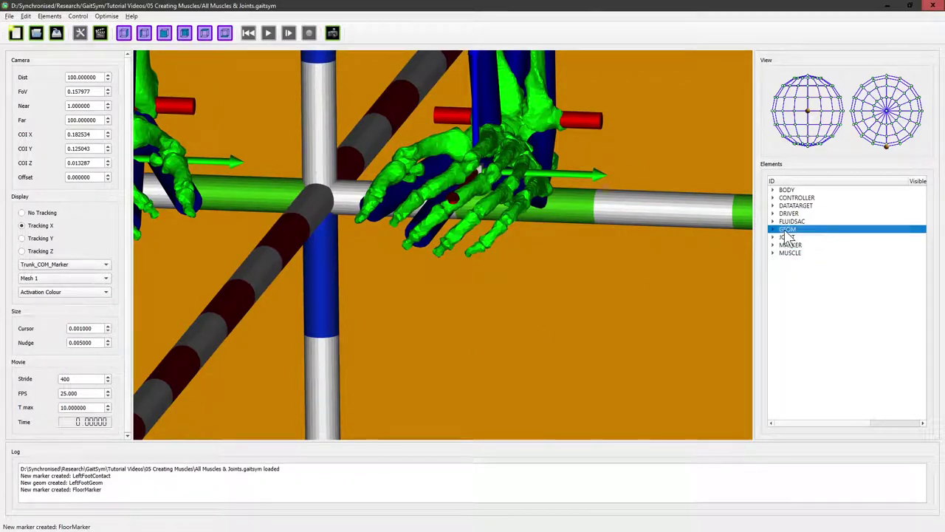
{"action": "left_click", "coordinate": [821, 237]}
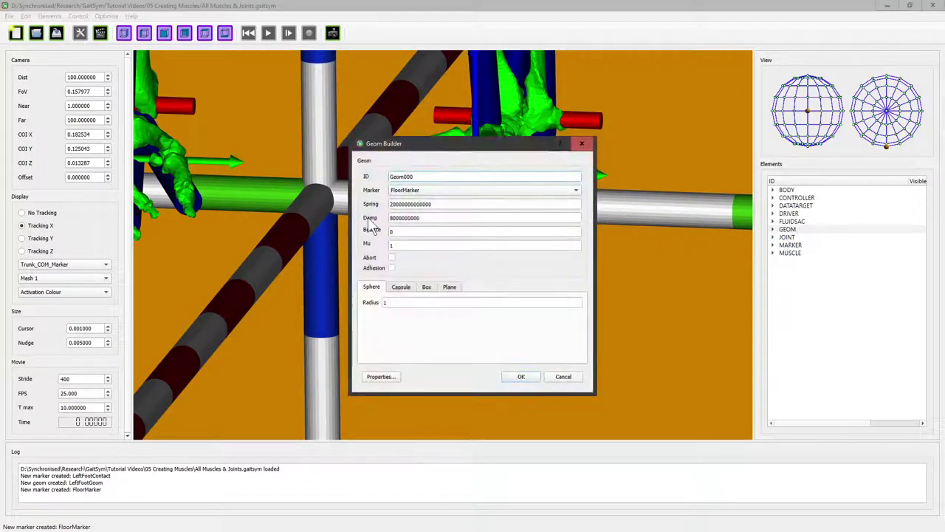
{"action": "left_click", "coordinate": [450, 288]}
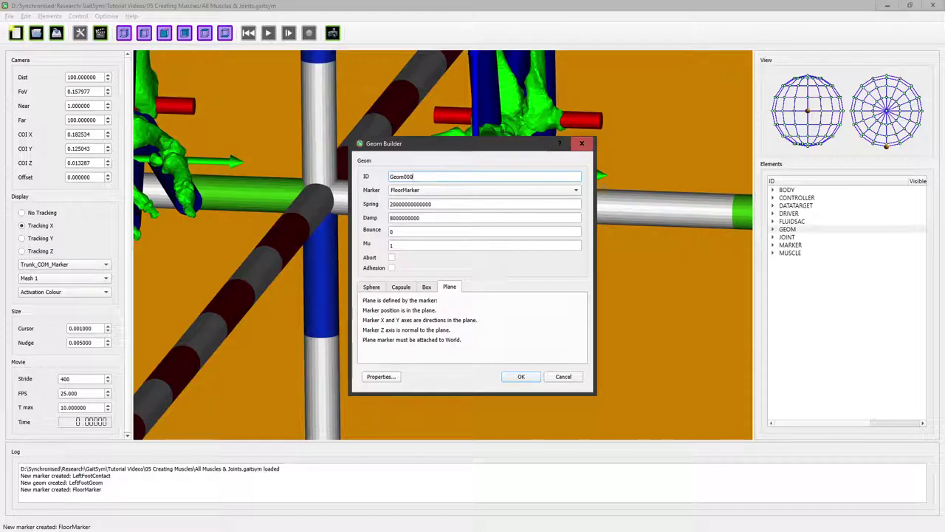
{"action": "double_click", "coordinate": [391, 177]}
{"action": "type", "text": "FloorGe"}
{"action": "left_click", "coordinate": [523, 376]}
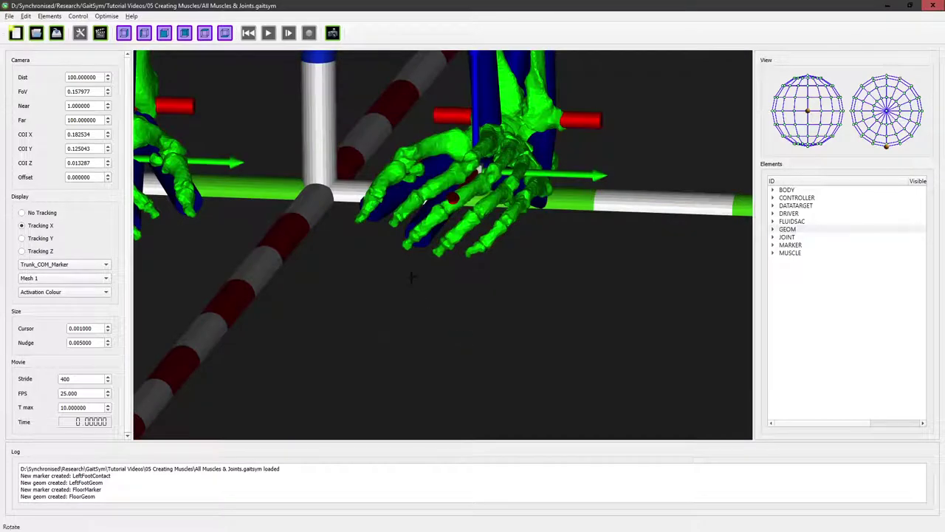
Step: Zoom out and orbit until the whole skeleton above the floor plane is visible
{"action": "scroll", "coordinate": [404, 310], "scroll_direction": "up", "scroll_amount": 1}
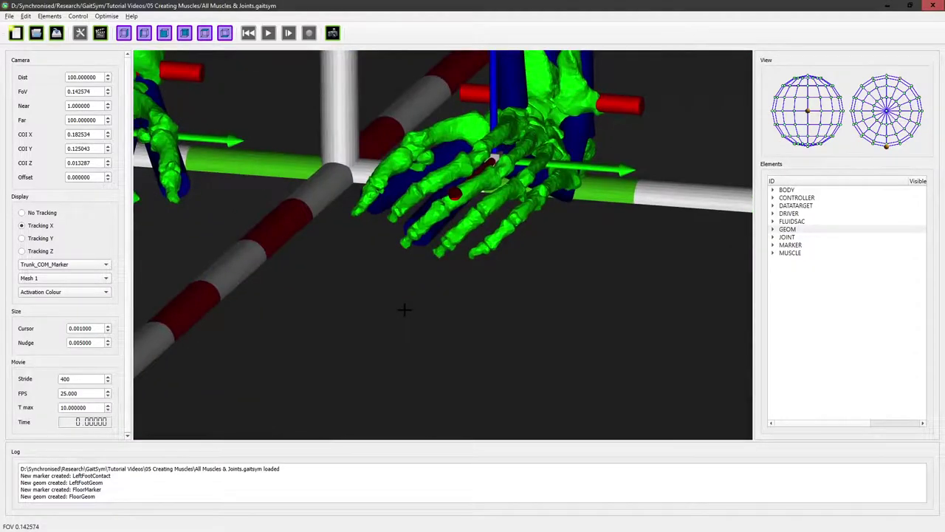
{"action": "scroll", "coordinate": [404, 310], "scroll_direction": "down", "scroll_amount": 20}
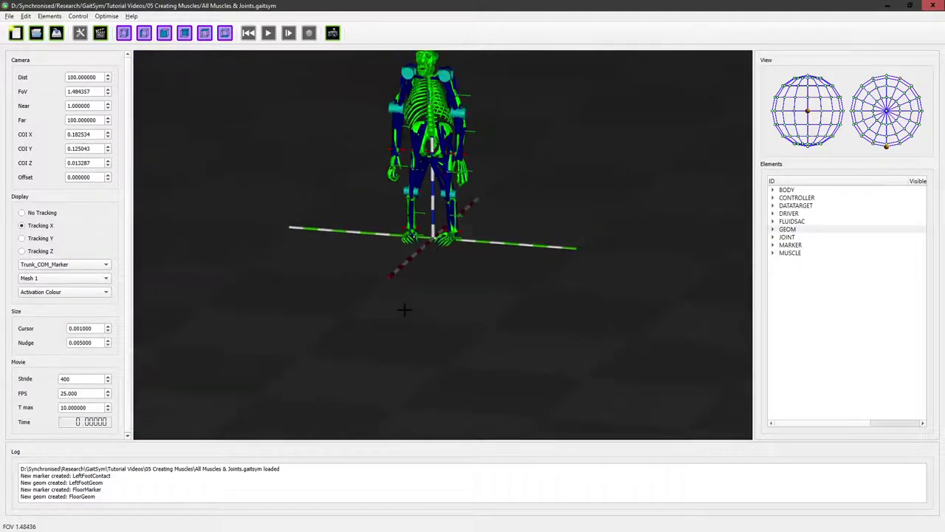
{"action": "scroll", "coordinate": [404, 310], "scroll_direction": "down", "scroll_amount": 2}
{"action": "left_click_drag", "start_coordinate": [390, 310], "coordinate": [490, 285]}
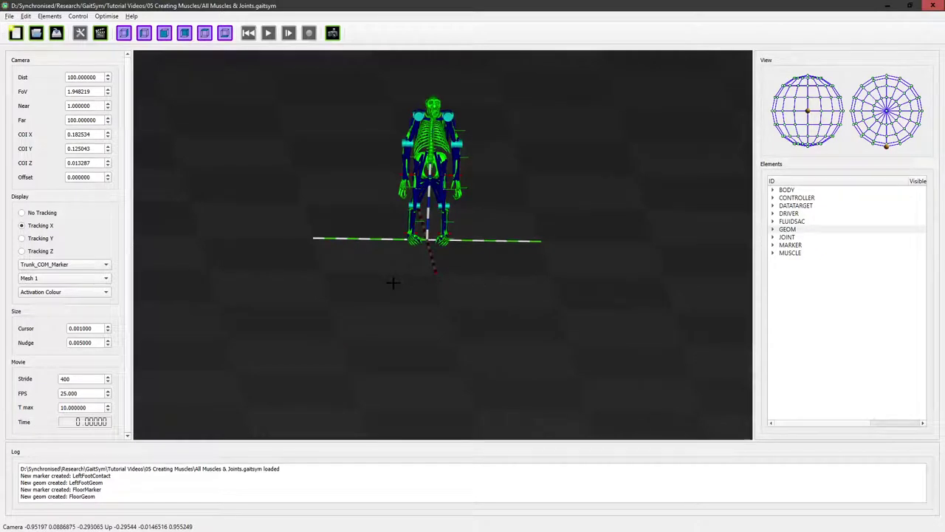
{"action": "left_click_drag", "start_coordinate": [393, 282], "coordinate": [456, 255]}
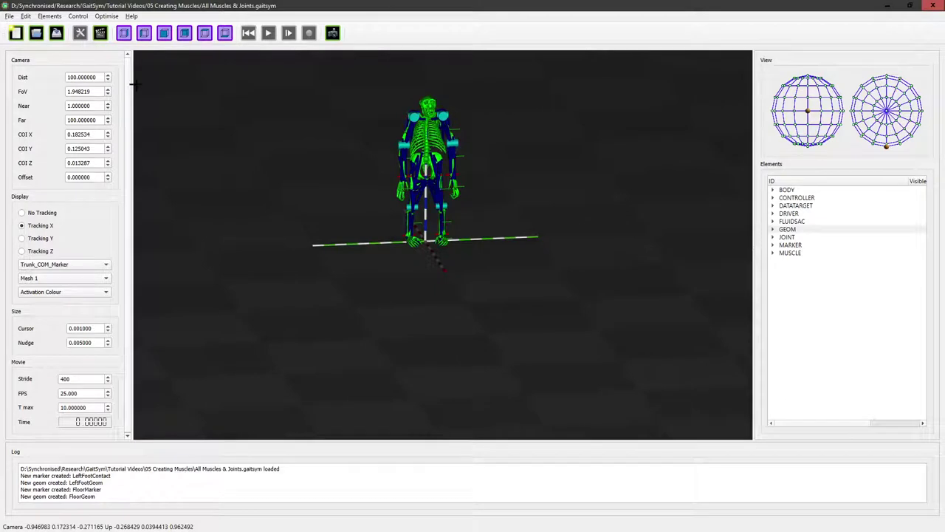
Step: Run the simulation with No Tracking and orbit to watch the model fall onto the floor
{"action": "left_click", "coordinate": [102, 39]}
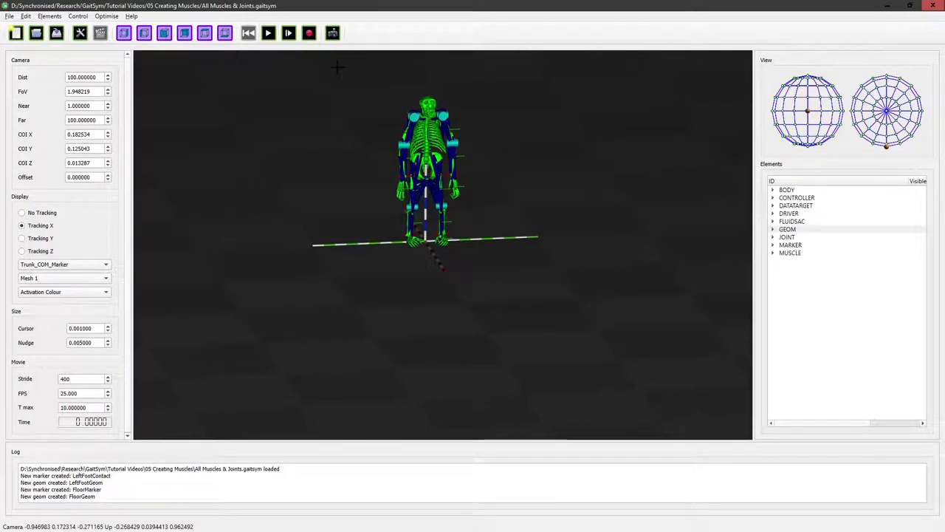
{"action": "left_click", "coordinate": [270, 36]}
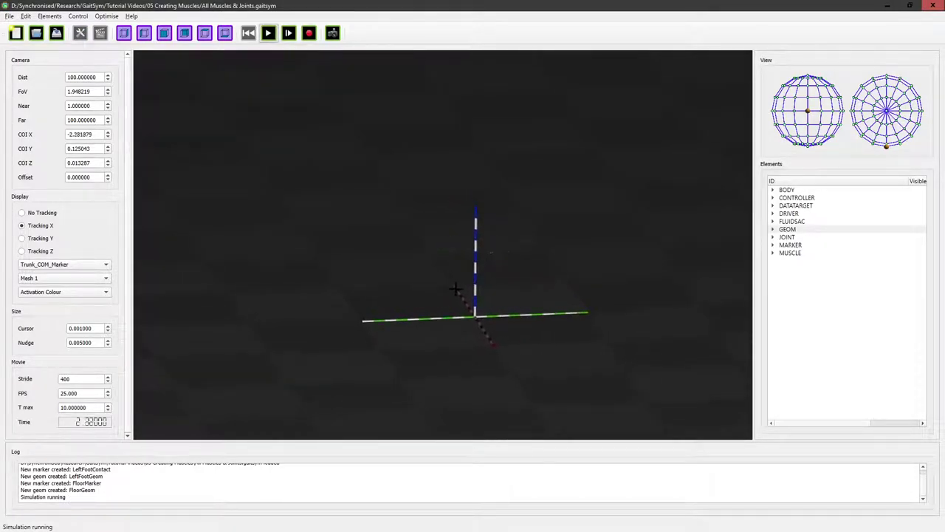
{"action": "left_click", "coordinate": [22, 213]}
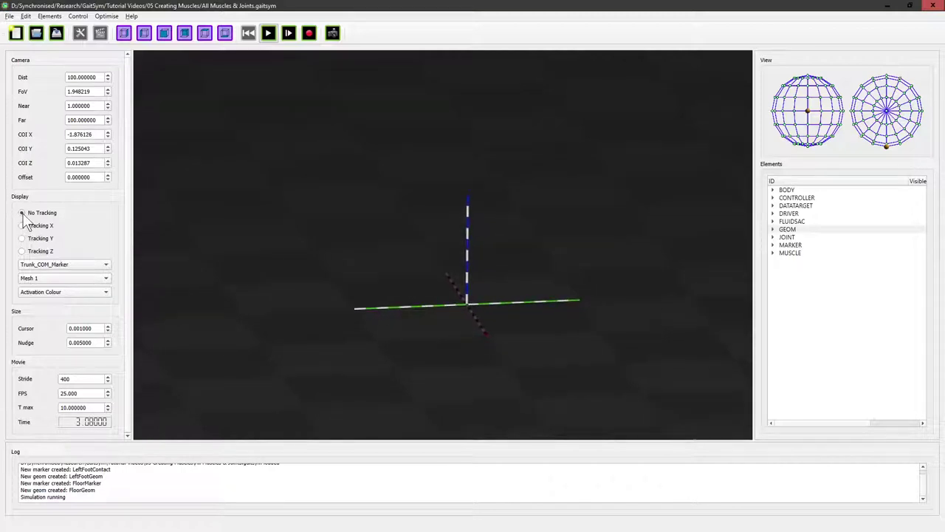
{"action": "left_click_drag", "start_coordinate": [381, 329], "coordinate": [405, 261]}
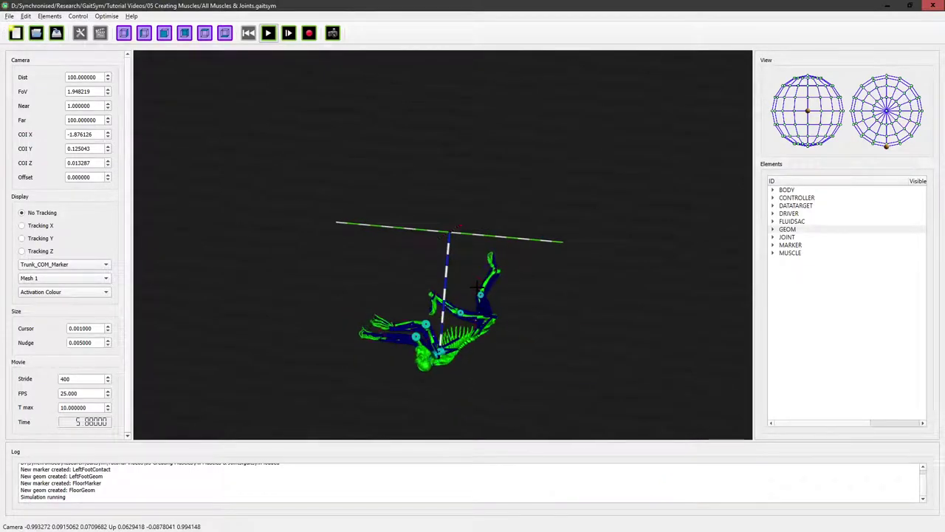
{"action": "mouse_move", "coordinate": [457, 273]}
{"action": "left_mouse_down"}
{"action": "mouse_move", "coordinate": [458, 328]}
{"action": "mouse_move", "coordinate": [449, 268]}
{"action": "left_mouse_up"}
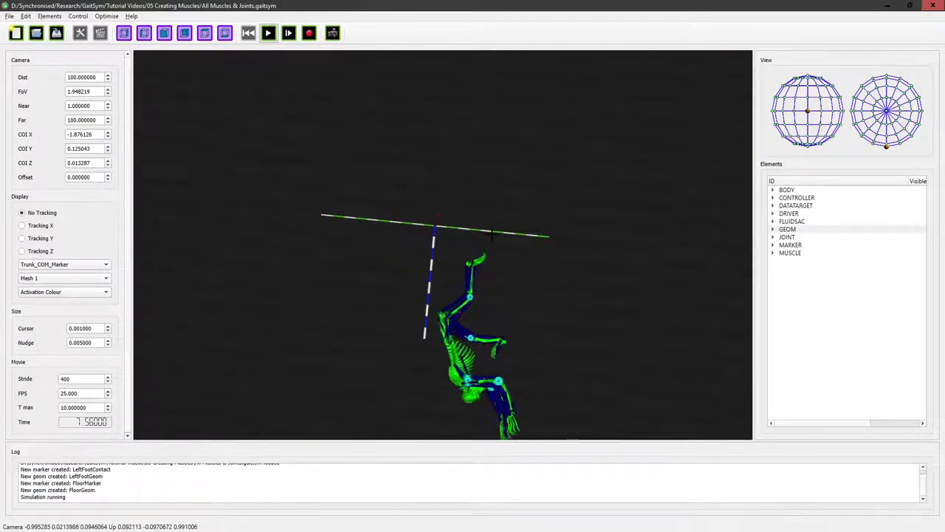
{"action": "mouse_move", "coordinate": [493, 270]}
{"action": "left_mouse_down"}
{"action": "mouse_move", "coordinate": [492, 284]}
{"action": "mouse_move", "coordinate": [487, 245]}
{"action": "mouse_move", "coordinate": [332, 244]}
{"action": "left_mouse_up"}
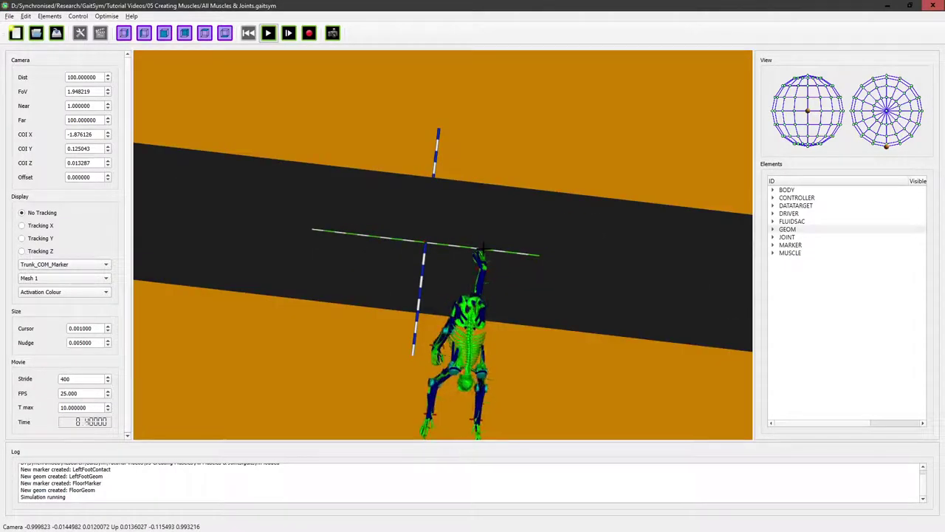